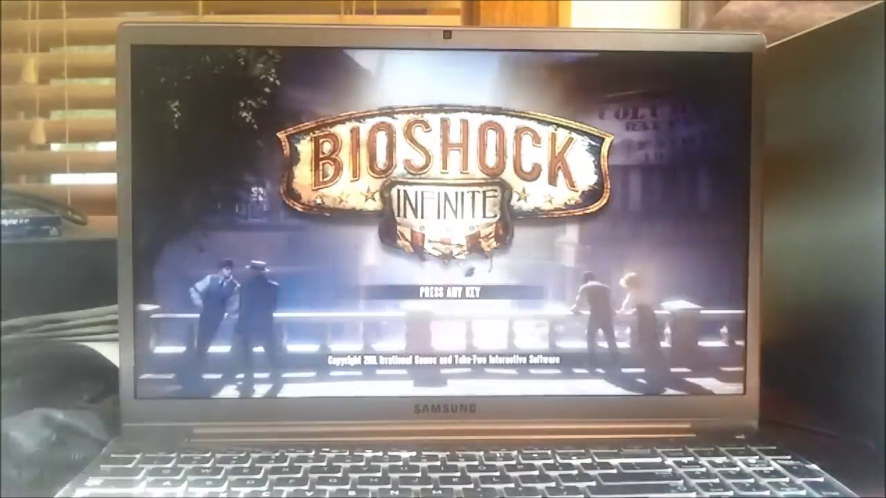
# - Dismiss the title screen and resume the paused game in the middle of combat
pyautogui.press('Return')
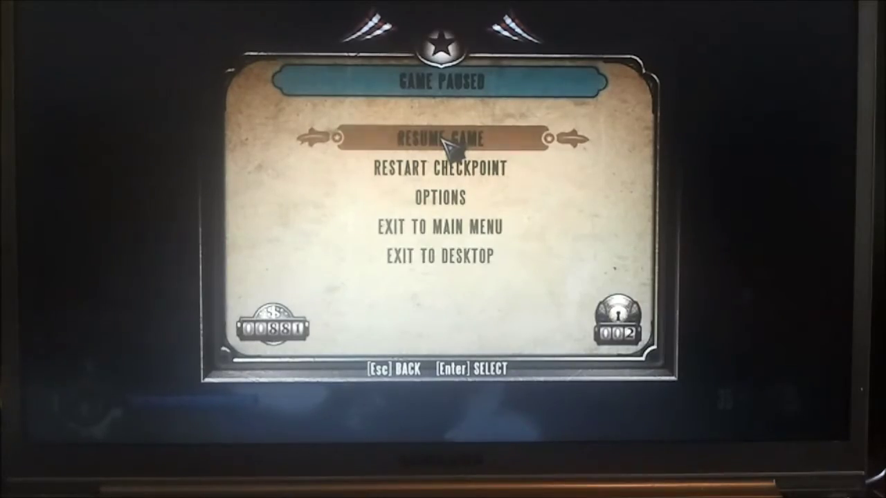
pyautogui.click(448, 142)
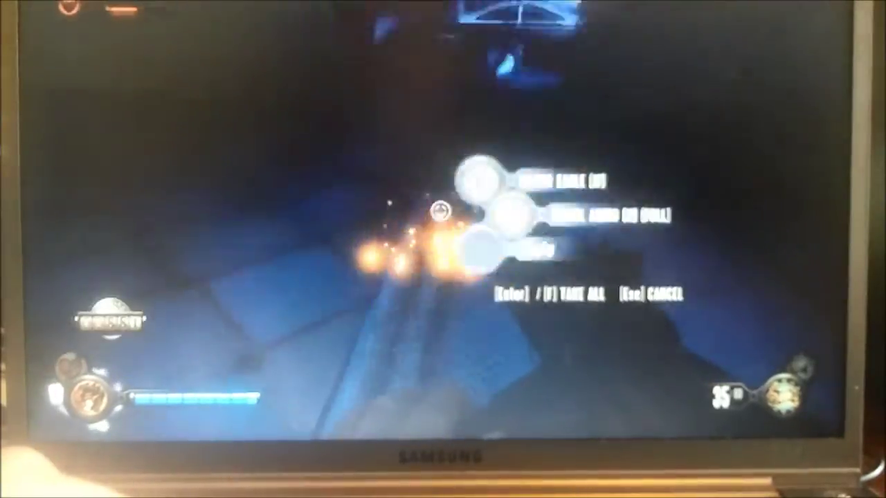
pyautogui.press('f')
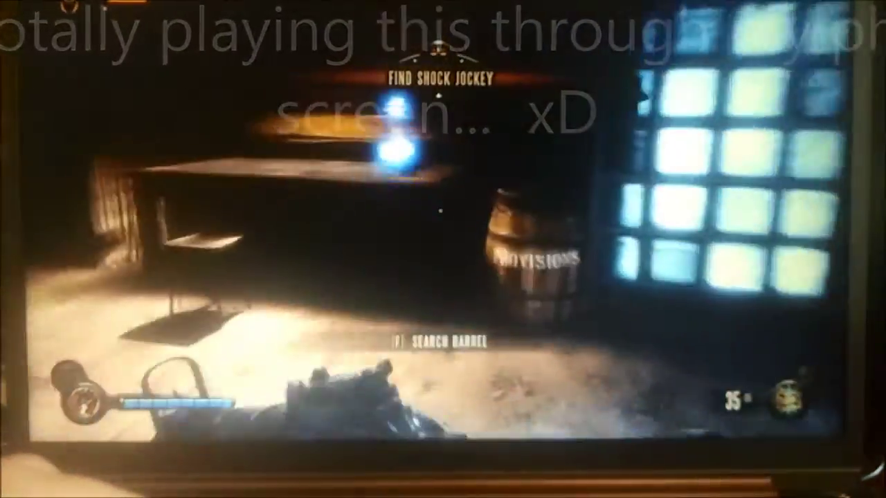
# - Loot the corpse, pick up the table infusion and choose the Salts infusion
pyautogui.press('f')
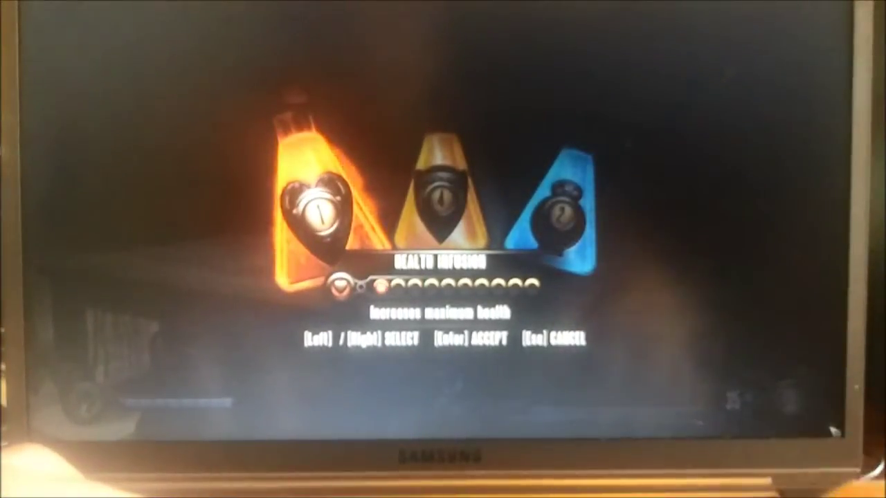
pyautogui.press('Right')
pyautogui.press('Right')
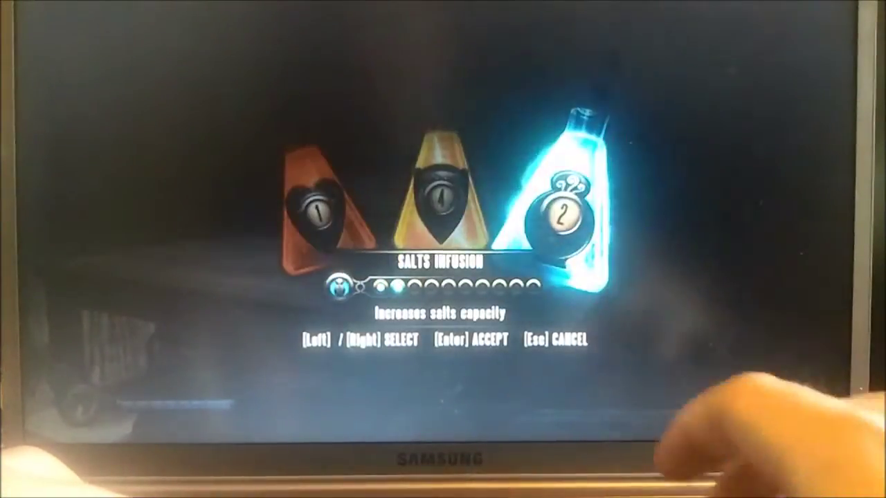
pyautogui.press('Return')
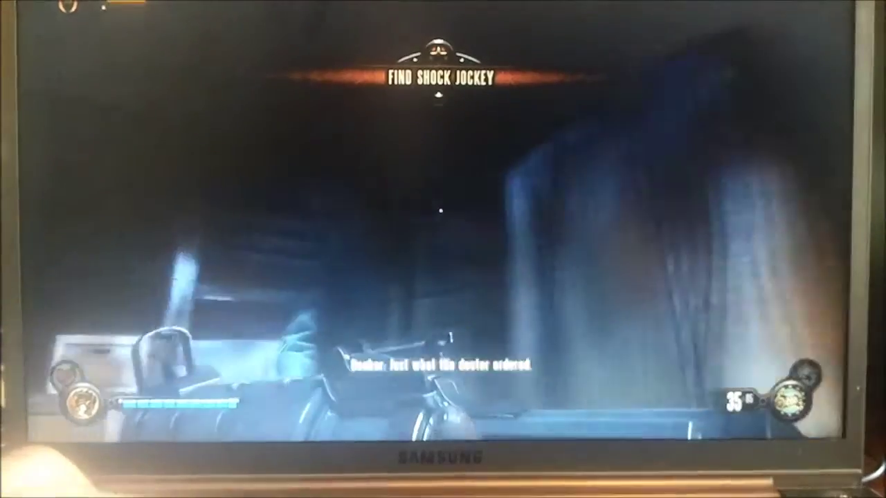
# - Turn across the warehouse and walk through the glowing doorway and halls into the cavern
pyautogui.moveTo(443, 249); pyautogui.dragTo(208, 249)
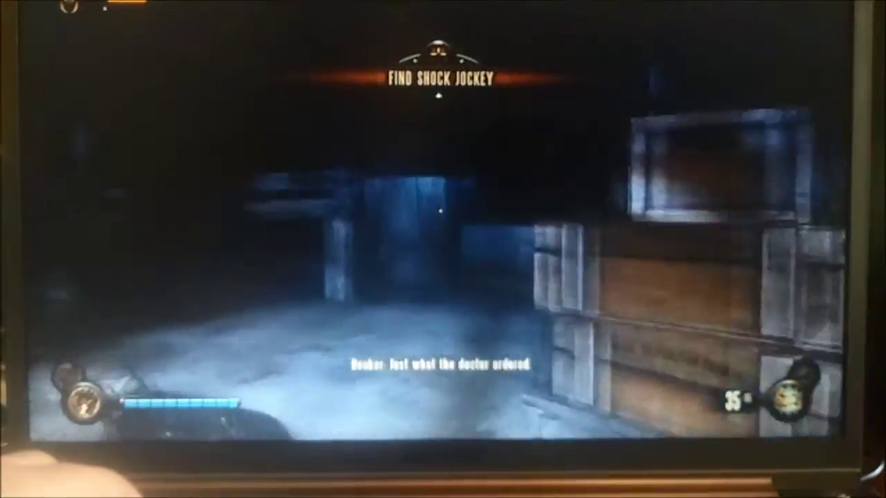
pyautogui.press('w')
pyautogui.press('w')
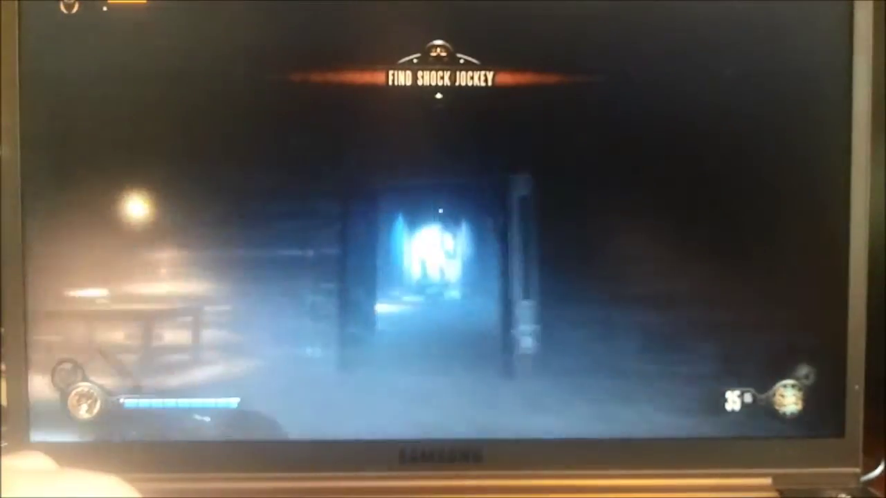
pyautogui.press('w')
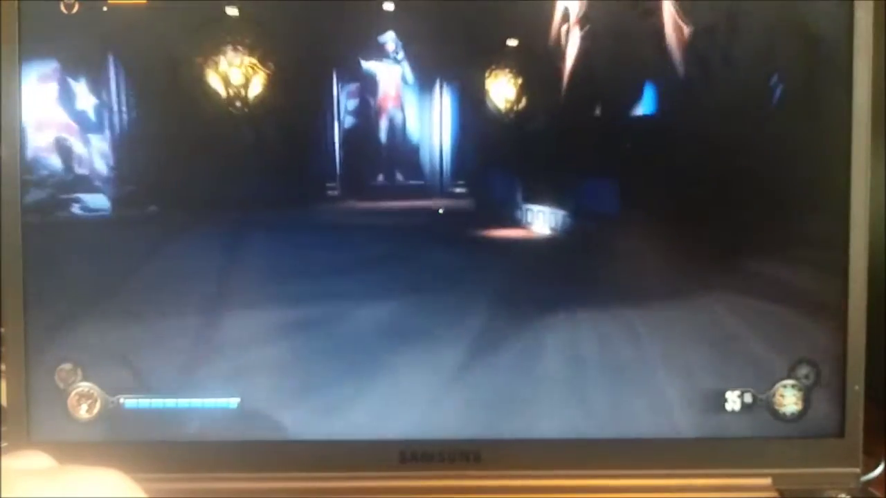
pyautogui.press('w')
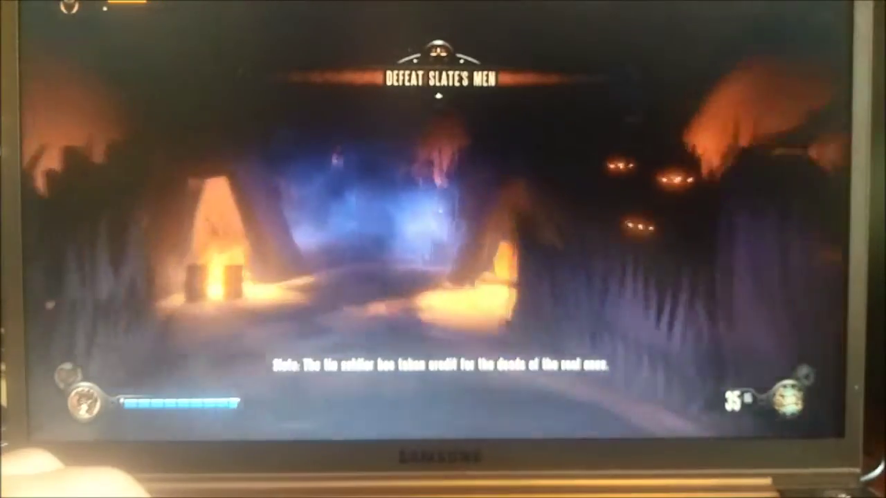
pyautogui.press('w')
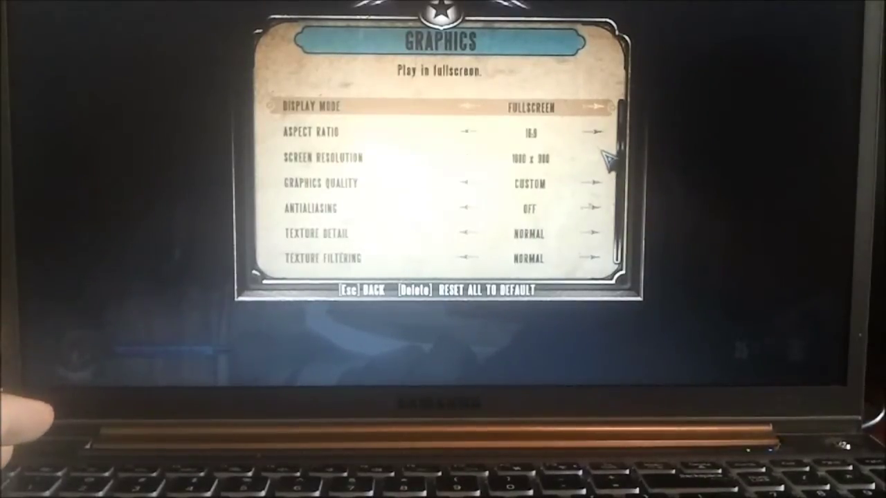
pyautogui.press('Escape')
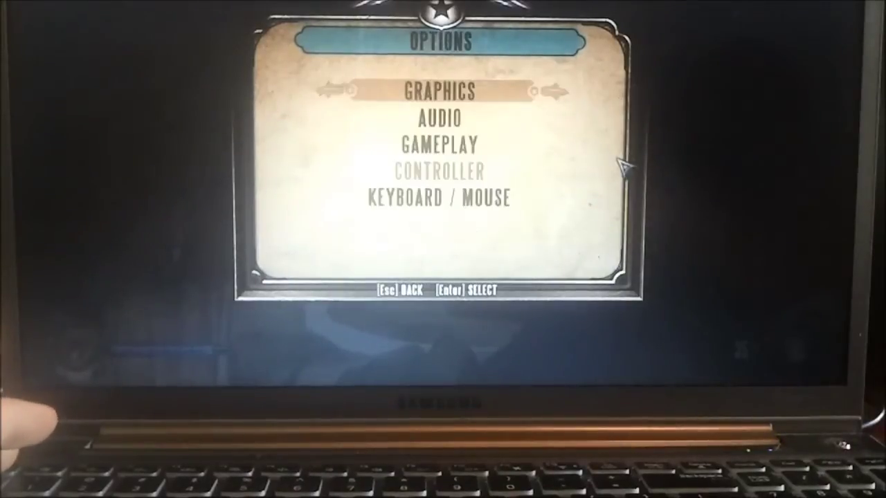
pyautogui.press('Escape')
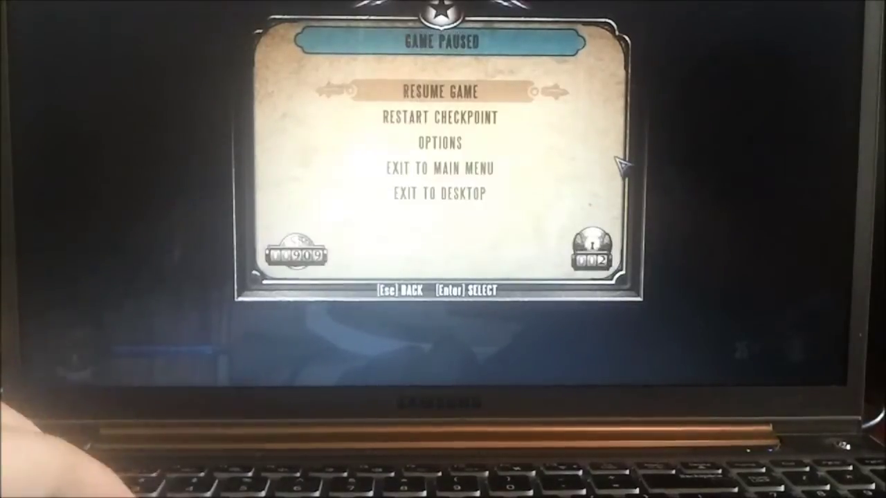
pyautogui.press('Escape')
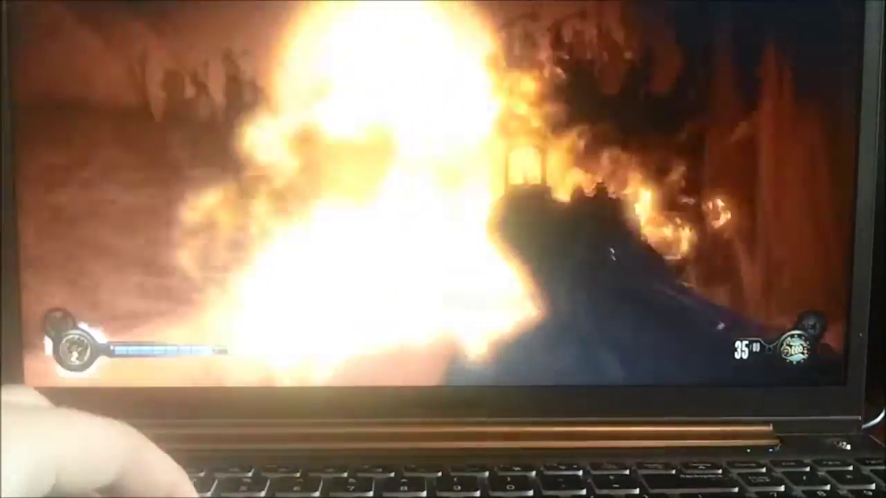
# - Shoot down the cavern enemy, loot its body, then advance and fire at the next target
pyautogui.click(443, 249)
pyautogui.moveTo(443, 249); pyautogui.dragTo(443, 249)
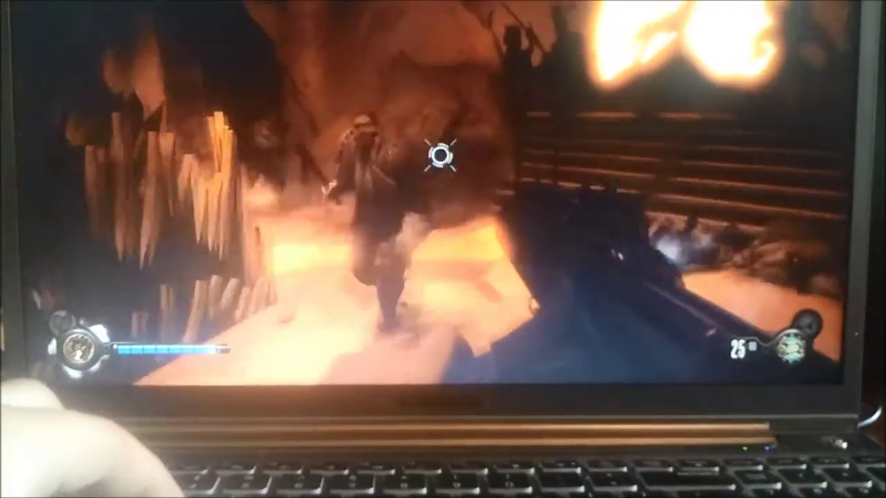
pyautogui.moveTo(442, 155); pyautogui.dragTo(442, 156)
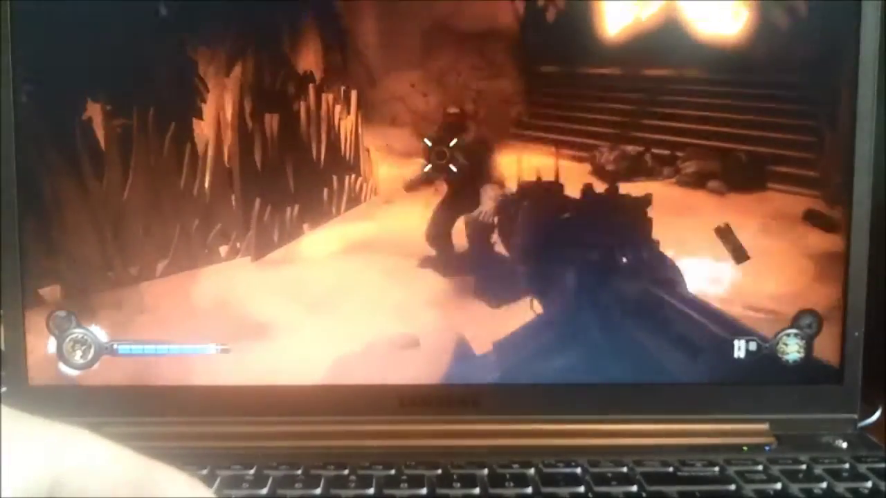
pyautogui.click(442, 155)
pyautogui.press('f')
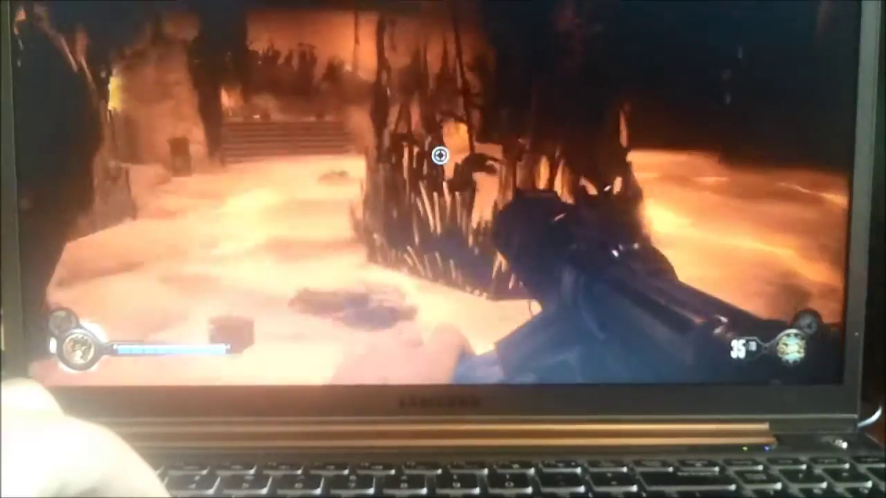
pyautogui.press('w')
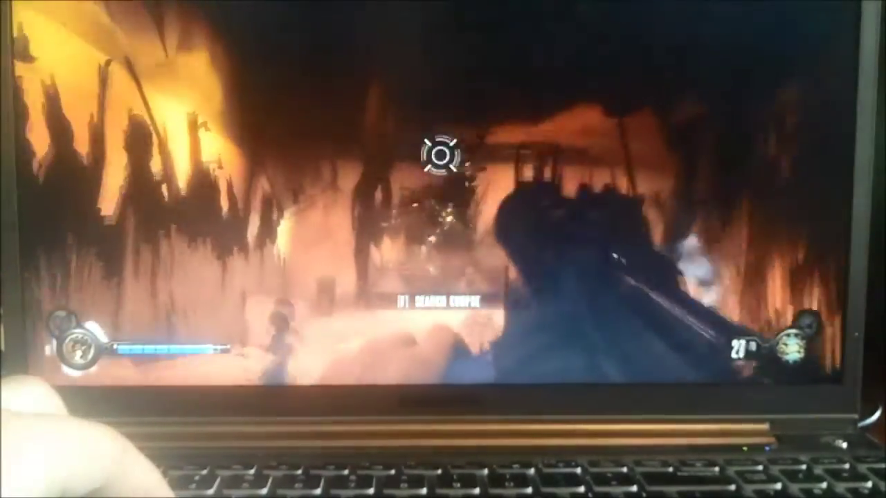
pyautogui.click(442, 155)
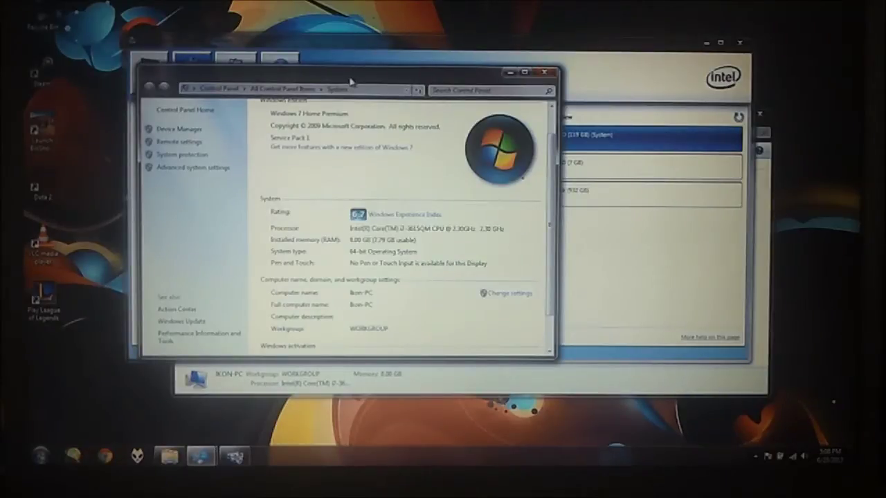
# - Move the System window aside, view the 6.7 Experience Index score, then minimize it
pyautogui.moveTo(349, 81); pyautogui.dragTo(403, 78)
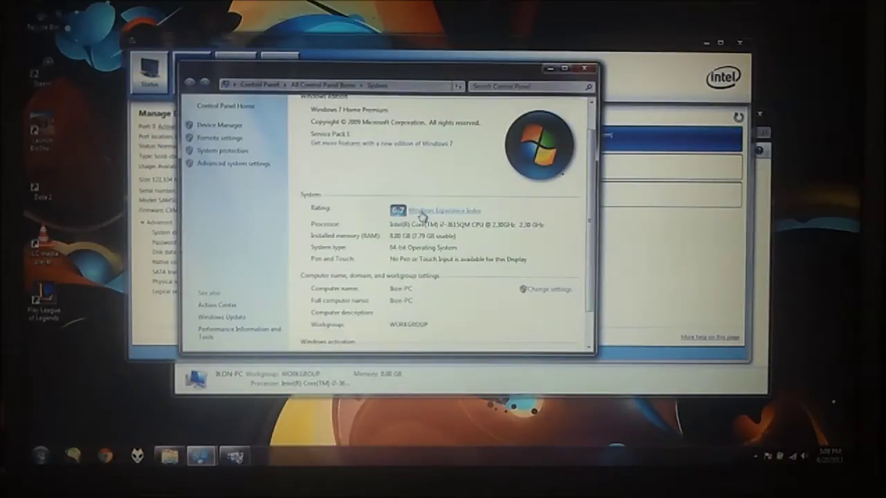
pyautogui.click(422, 212)
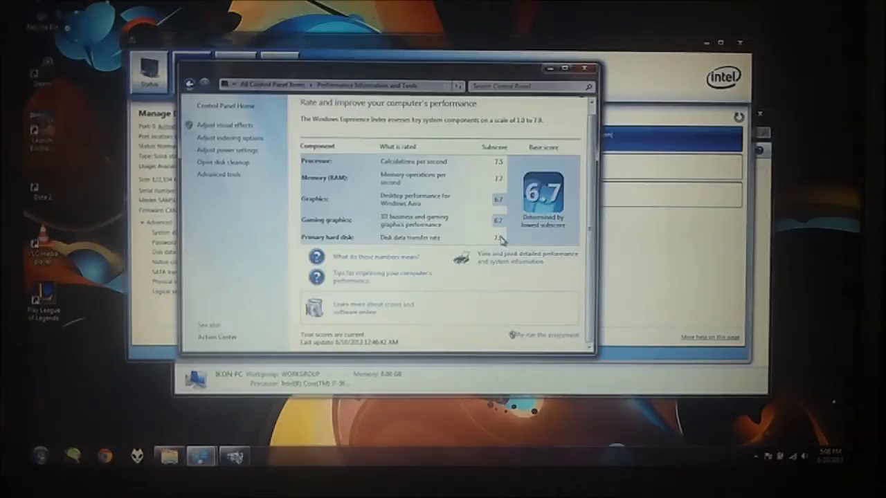
pyautogui.click(549, 71)
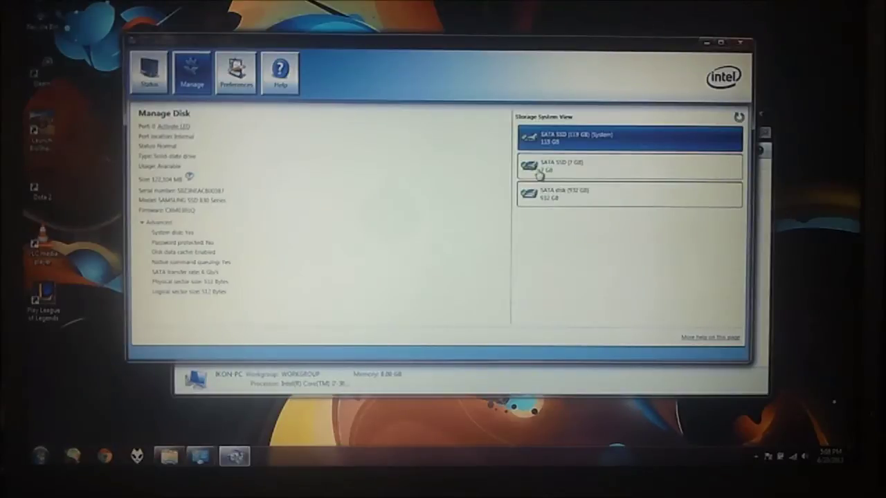
pyautogui.moveTo(572, 166)
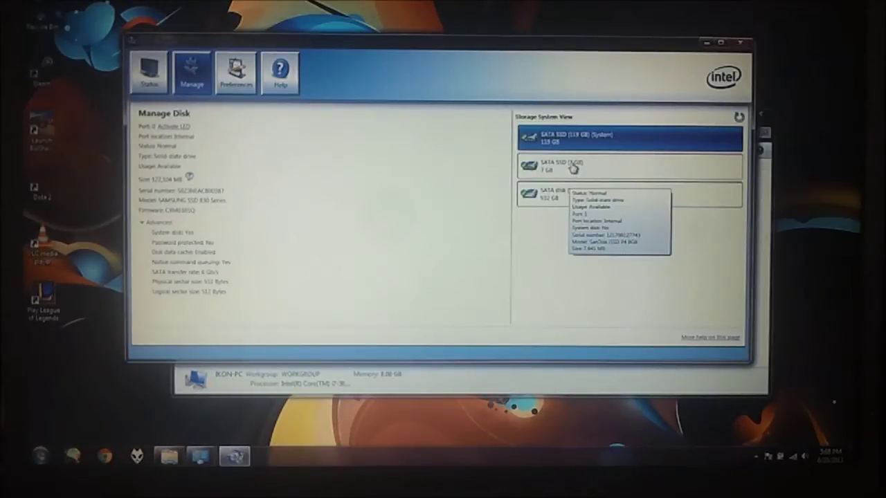
# - Check the 7 GB SSD's details, then the 932 GB SATA disk's details
pyautogui.click(573, 169)
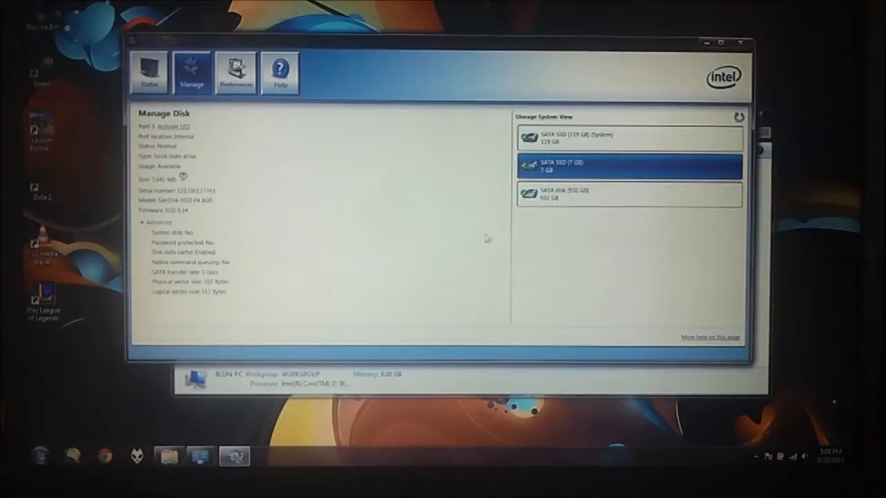
pyautogui.click(554, 200)
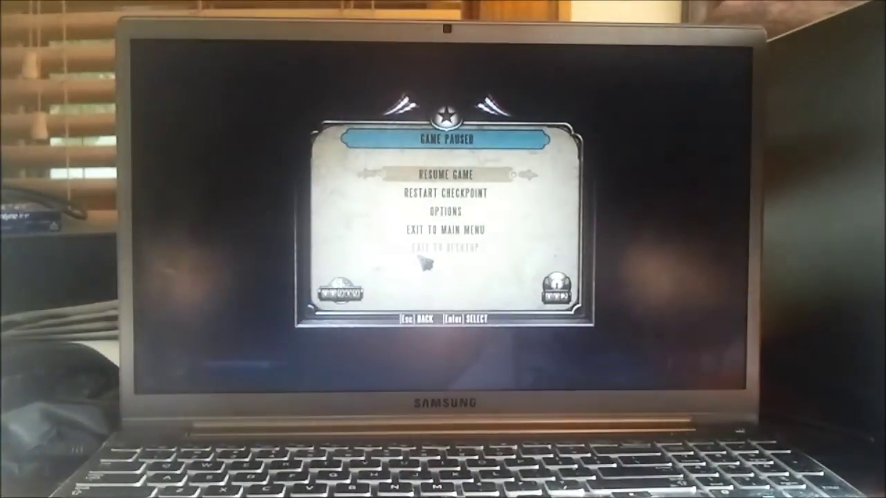
# - Choose Exit to Desktop from the pause menu and confirm quitting the game
pyautogui.click(443, 248)
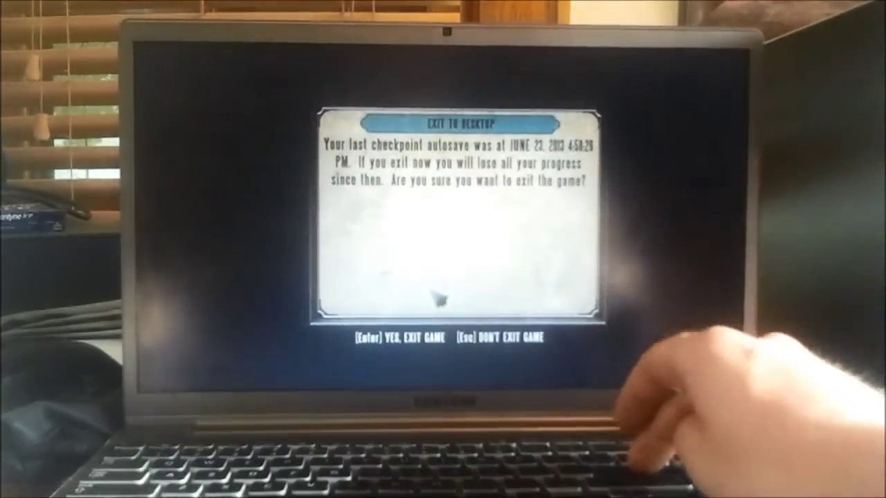
pyautogui.press('Escape')
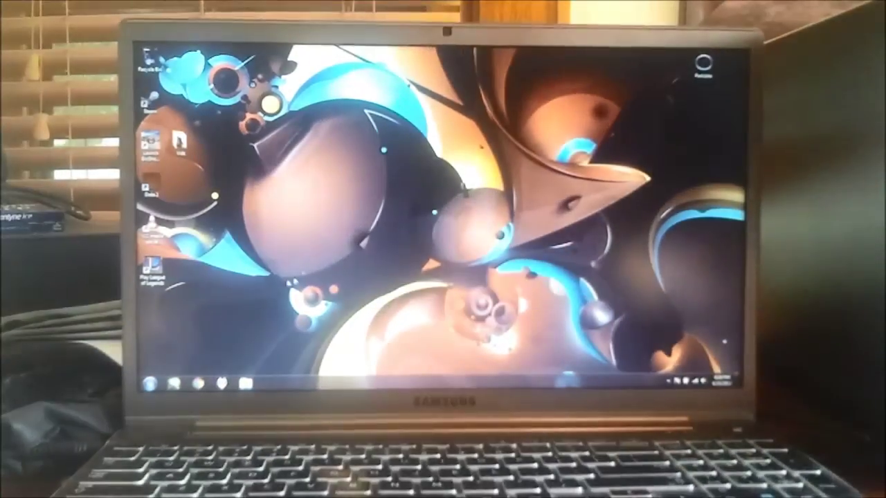
# - Open the Computer drive list, inspect the Data and System Reserved drives, and reposition the window
pyautogui.press('super')
pyautogui.press('super+e')
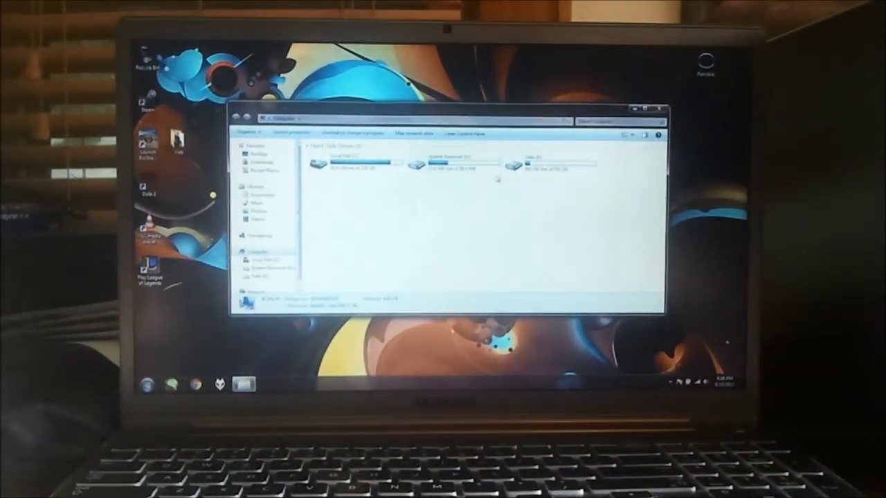
pyautogui.click(521, 169)
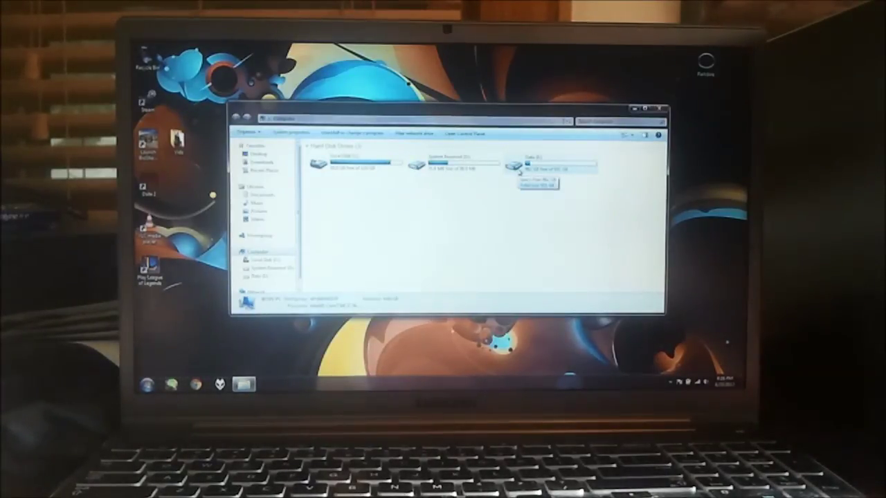
pyautogui.click(473, 168)
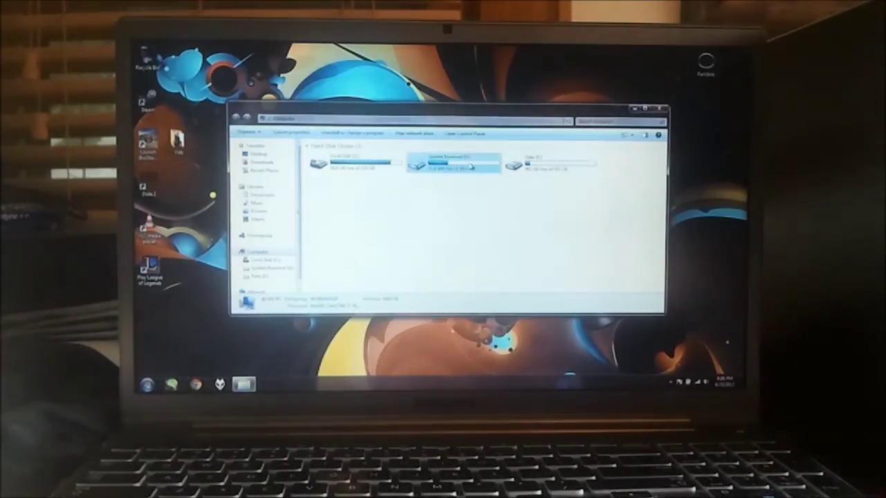
pyautogui.click(414, 195)
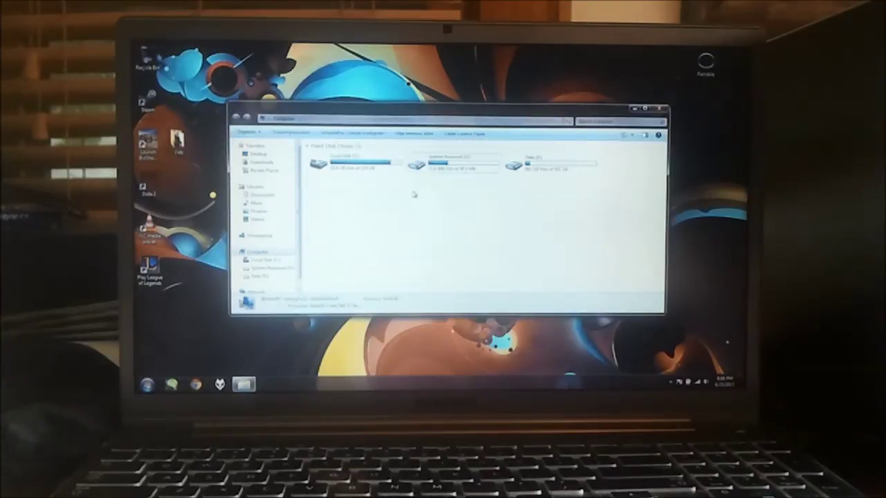
pyautogui.moveTo(492, 111)
pyautogui.mouseDown()
pyautogui.moveTo(454, 92)
pyautogui.moveTo(471, 108)
pyautogui.mouseUp()
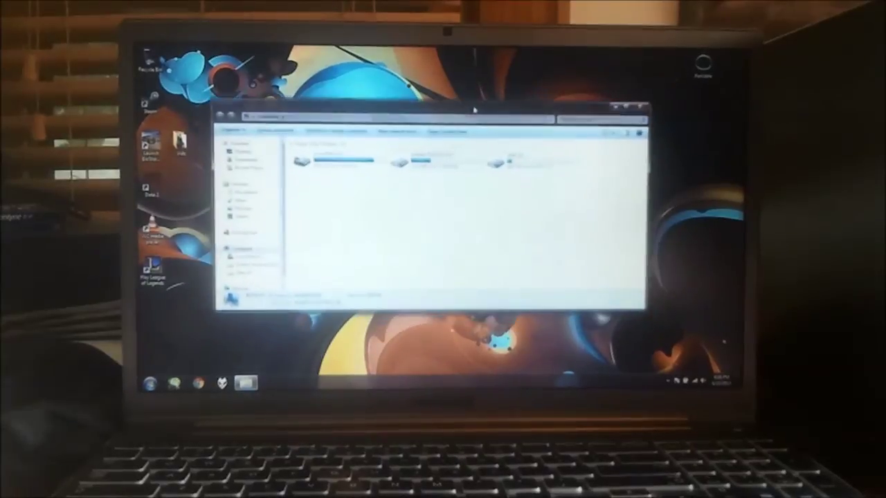